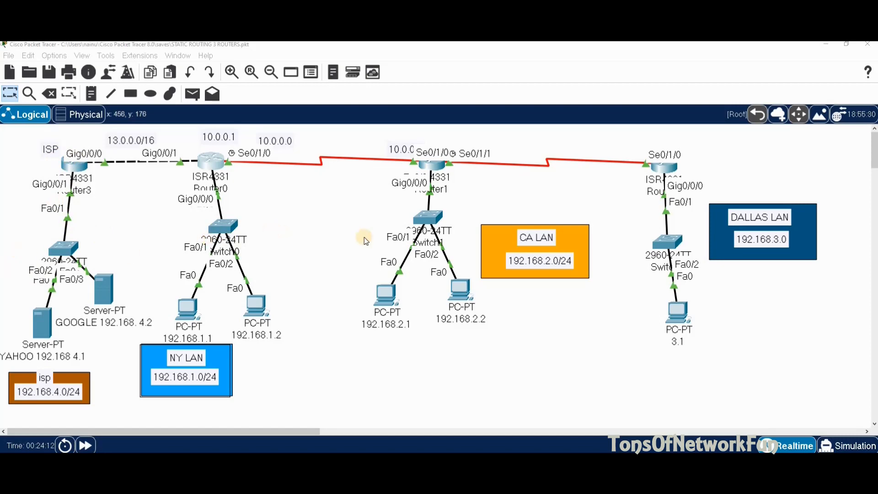
On Router2, the Dallas LAN router, configure a default route 0.0.0.0 0.0.0.0 with next hop 11.0.0.1
left_click(660, 169)
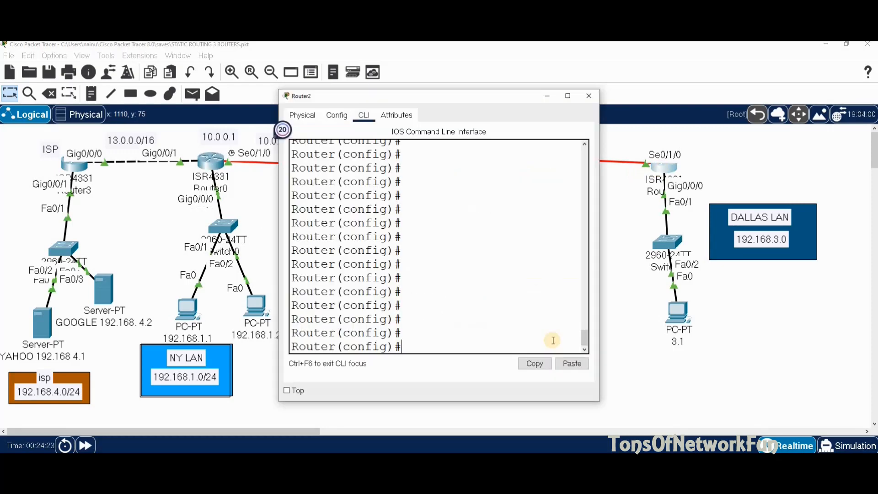
type("ip route")
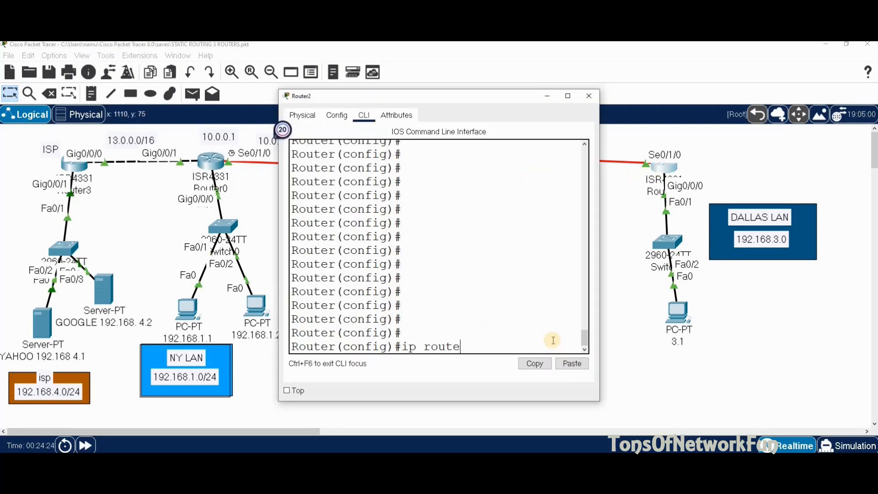
type(" 0.0.0.0 0.0.0.0")
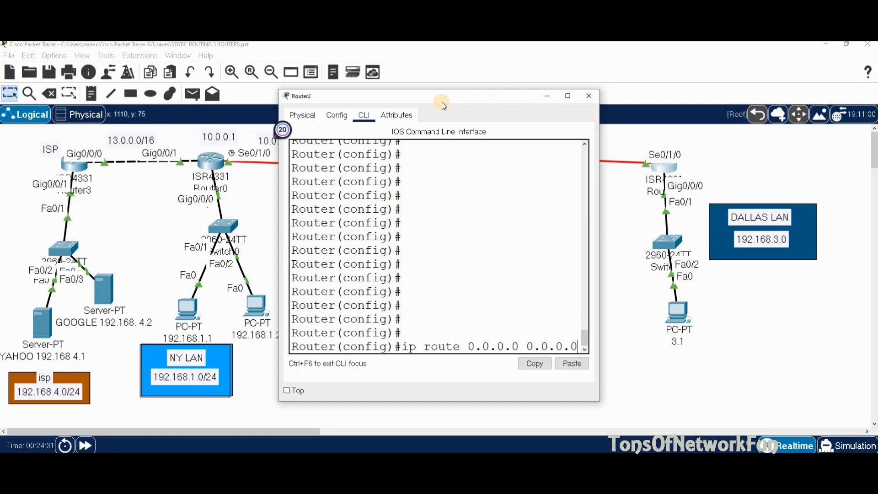
left_click_drag(439, 97, 196, 98)
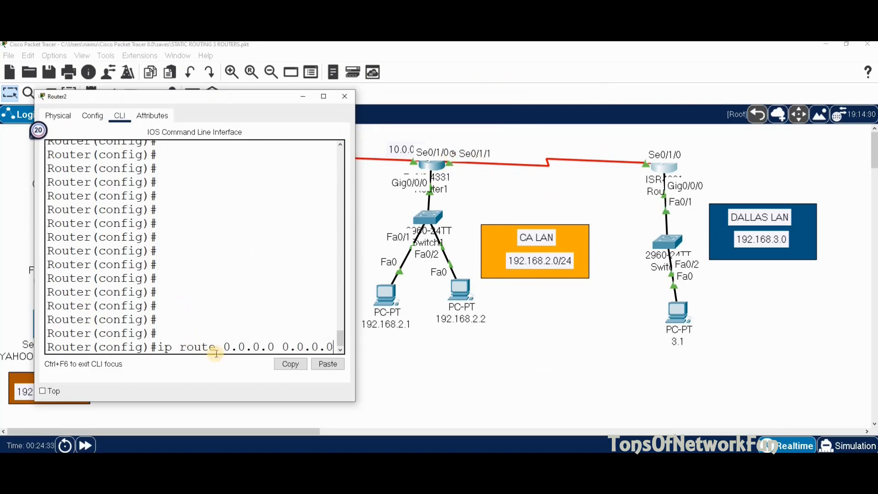
type("11.0.0.1")
key("Return")
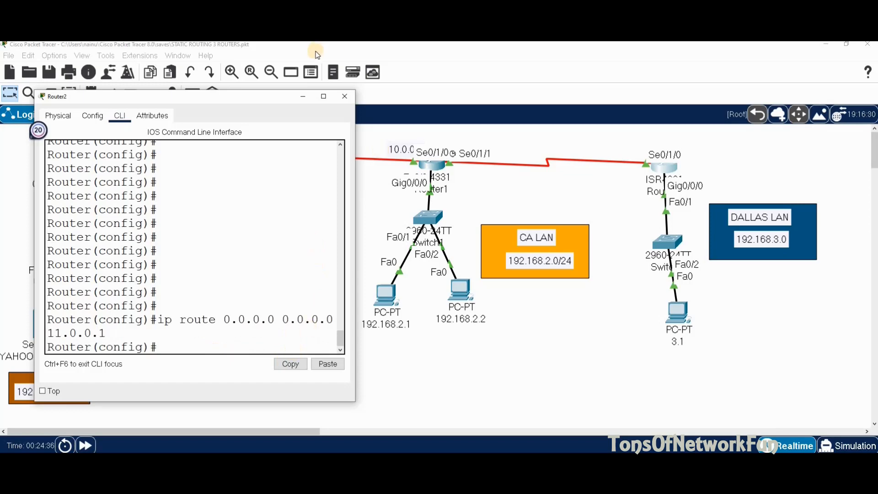
Display Router2's routing table with do sh ip route, examine the static and default route entries, and close the router
left_click_drag(216, 96, 452, 112)
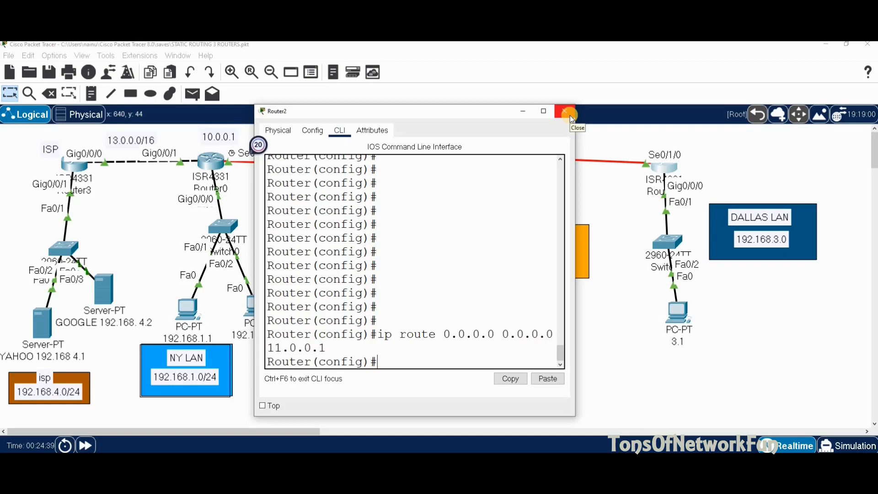
type("do shi p")
key("BackSpace")
key("BackSpace")
key("BackSpace")
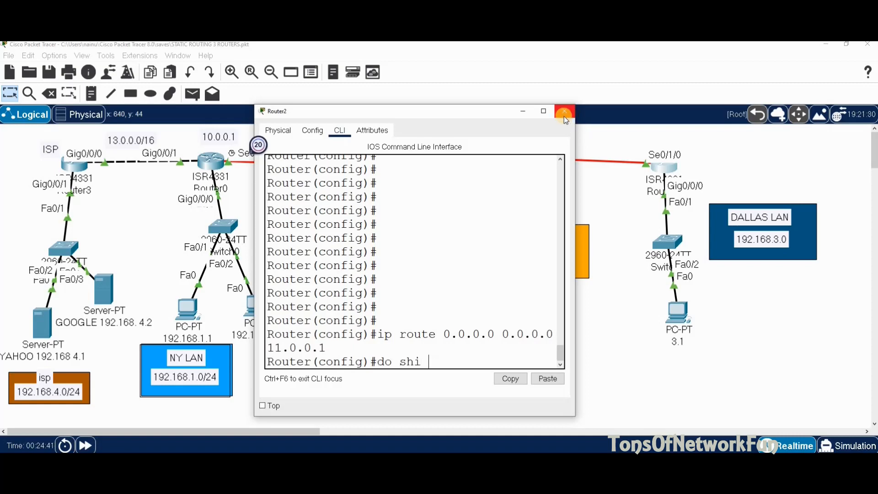
type("ip route")
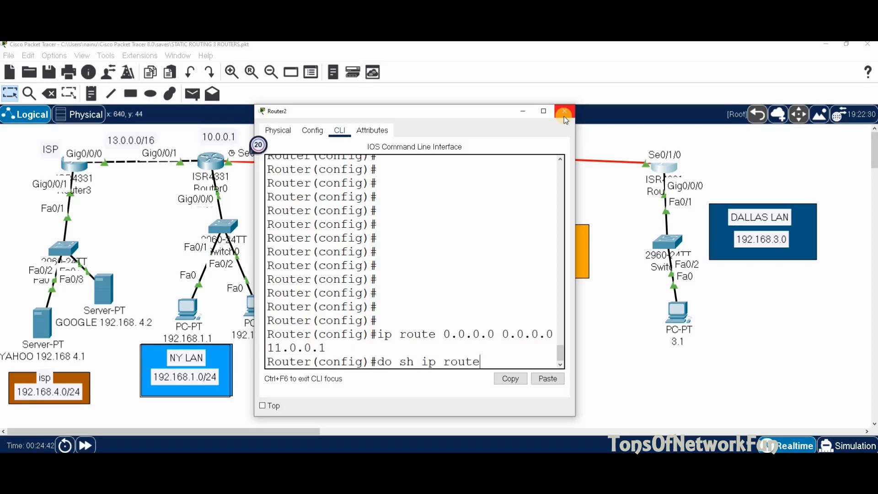
key("Return")
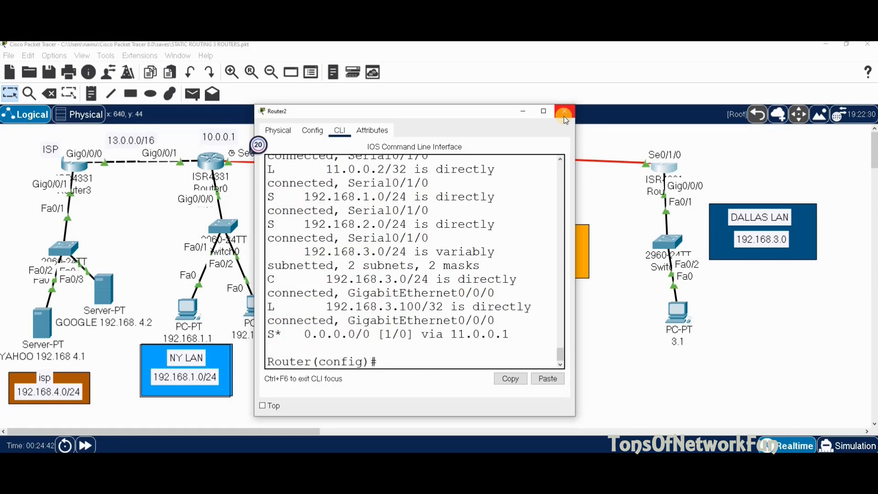
left_click_drag(279, 335, 273, 334)
left_click(273, 333)
left_click_drag(276, 224, 268, 224)
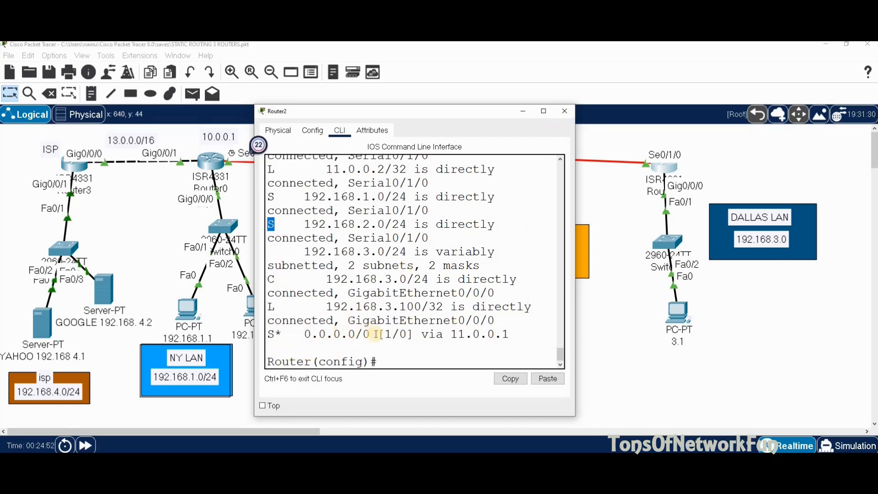
left_click_drag(511, 335, 269, 339)
left_click(564, 111)
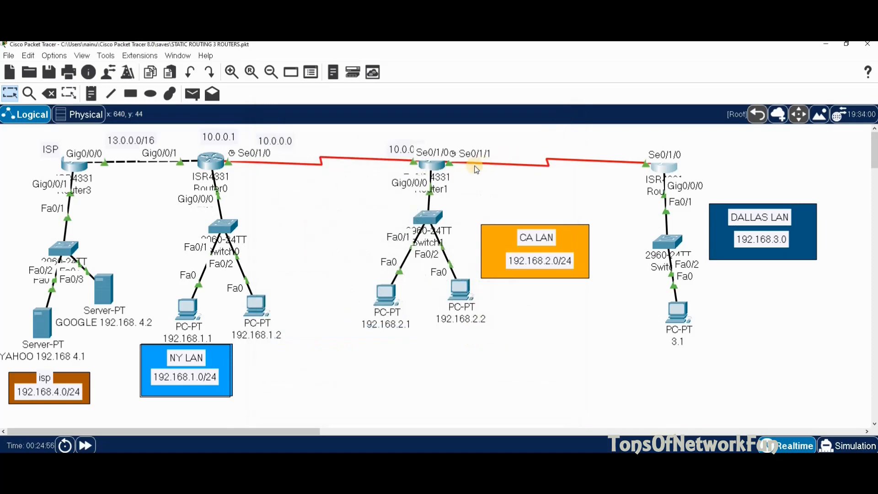
On Router1, the CA LAN router, configure a default route 0.0.0.0 0.0.0.0 with next hop 10.0.0.1 and close the router
left_click(439, 166)
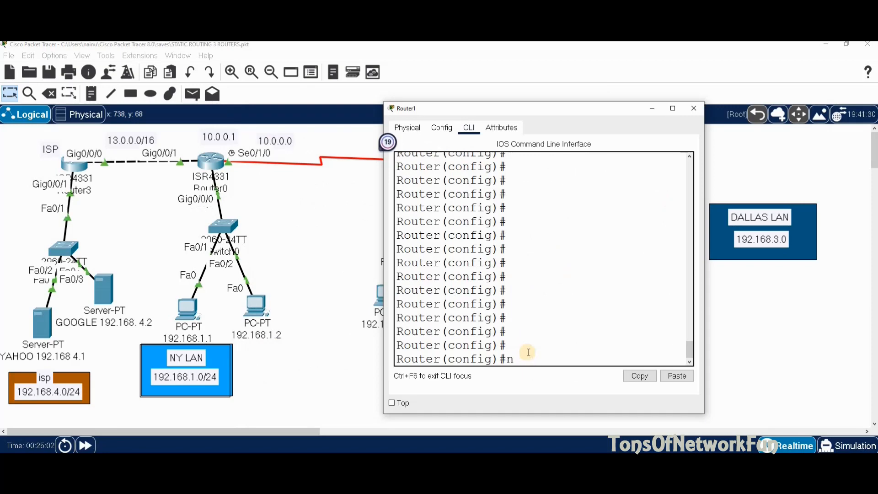
type("ip route")
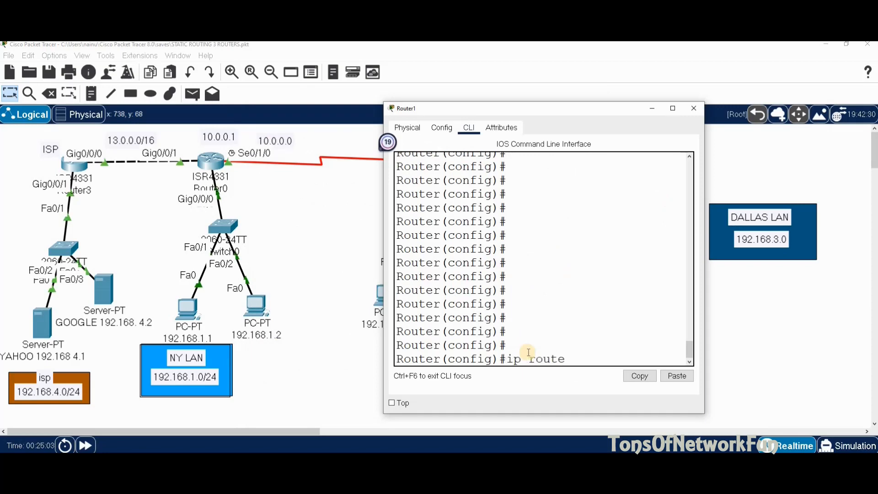
type(" 0.0.0.0 0.0.0.0")
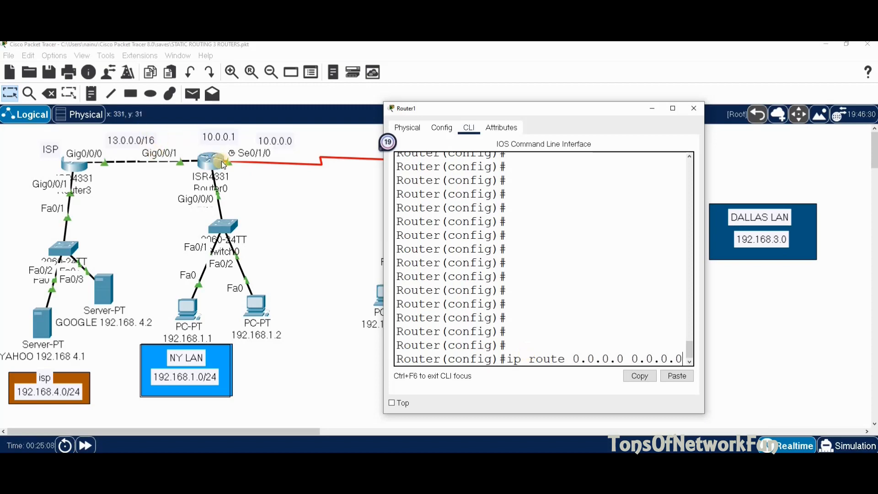
left_click_drag(642, 110, 732, 111)
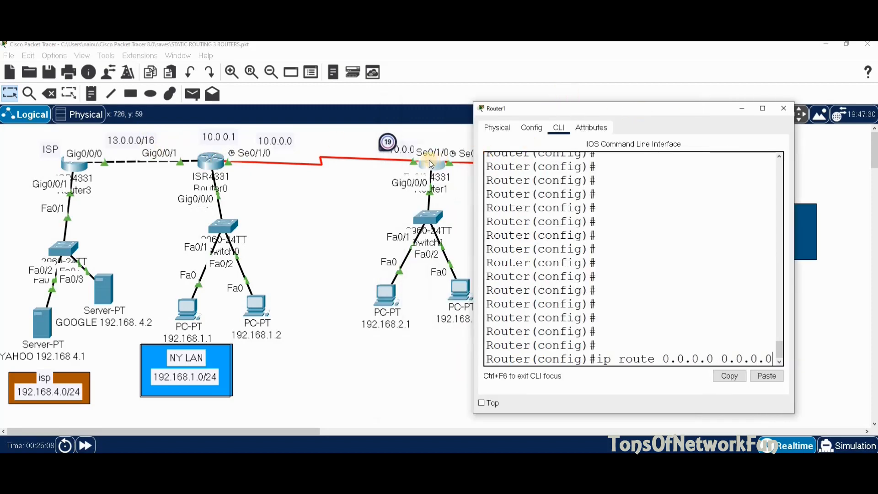
left_click(227, 164)
left_click(429, 165)
left_click(234, 164)
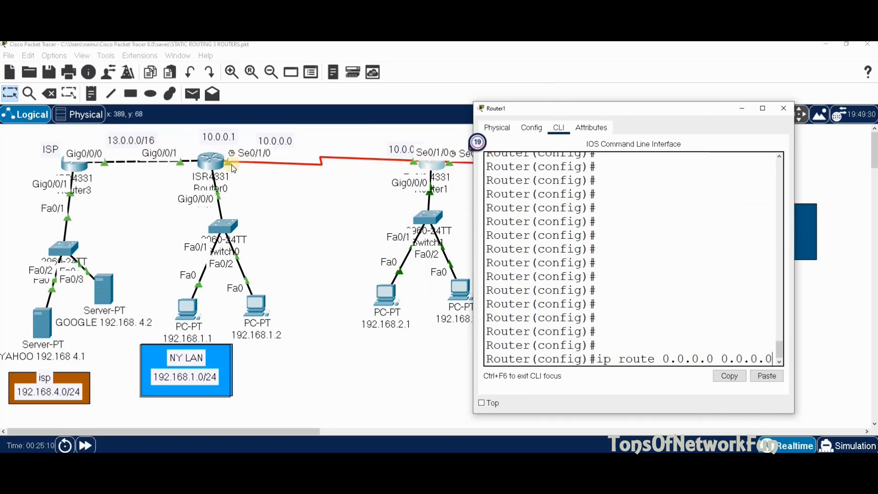
left_click(613, 335)
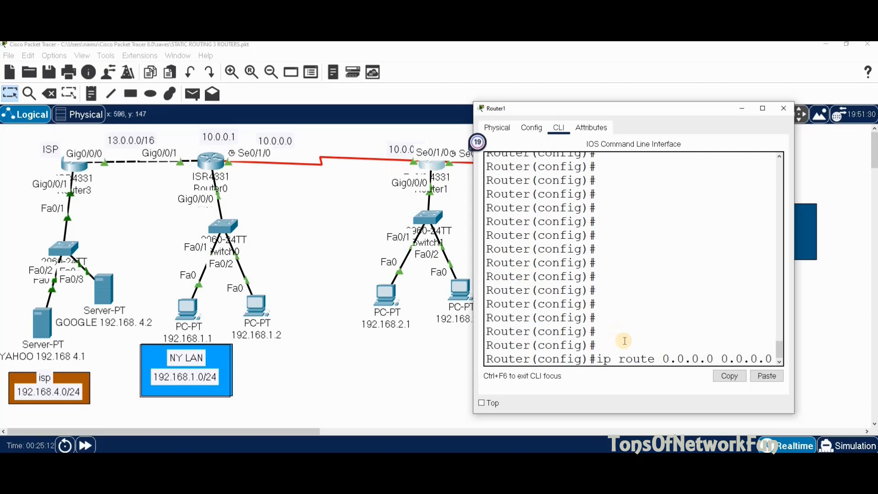
type("10.0.0")
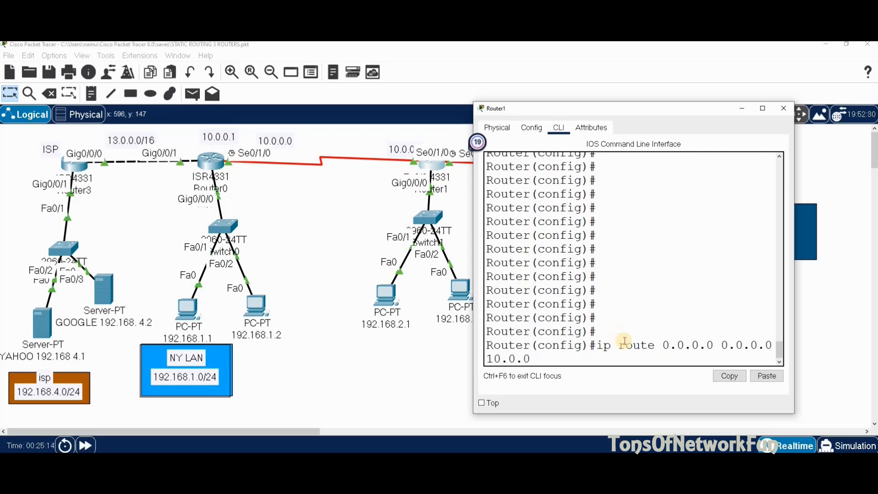
type(".1")
key("Return")
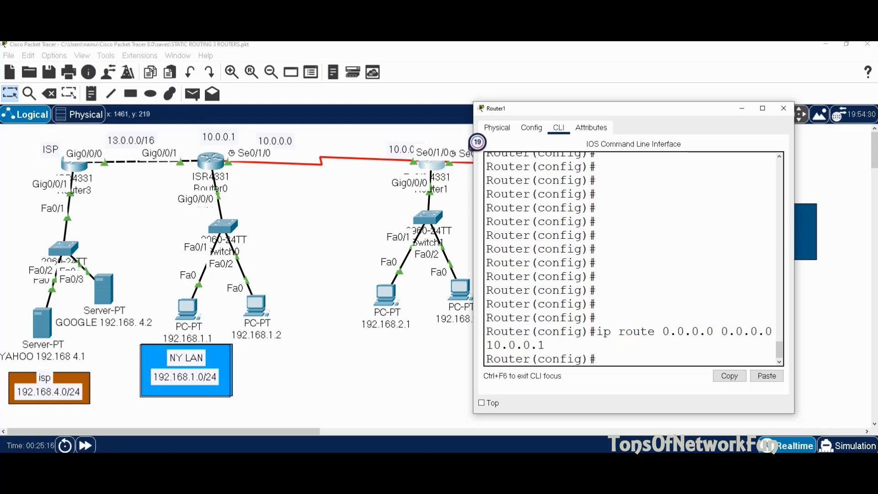
left_click(784, 108)
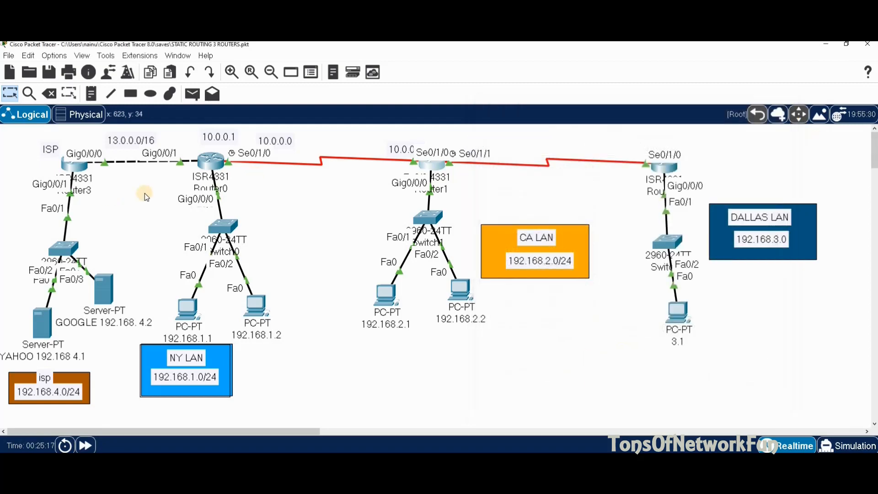
On Router0, the NY LAN router, configure a default route 0.0.0.0 0.0.0.0 with next hop 13.0.0.1 and close the router
left_click(217, 162)
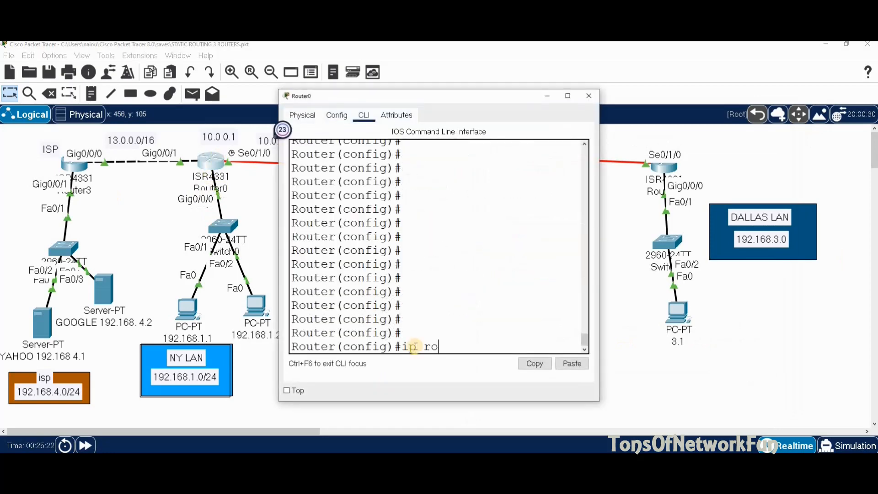
type("uter(config)#ip route")
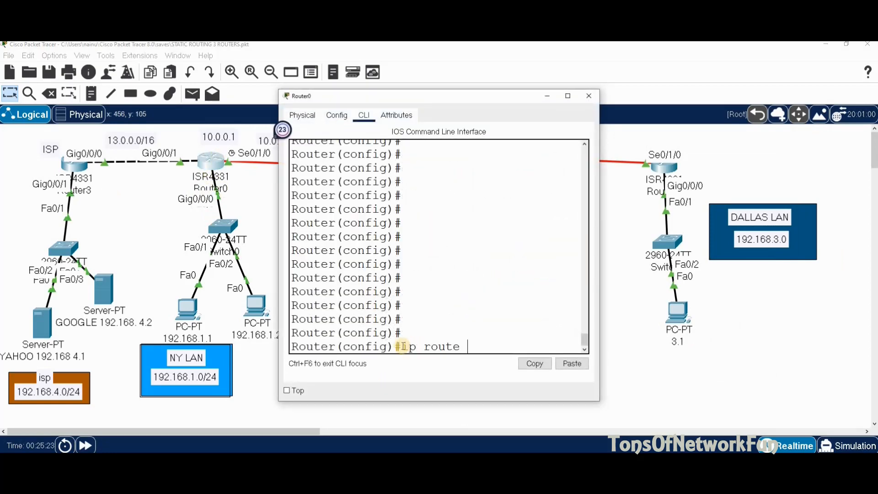
type(" 0.0.0.0 0.0.0.0")
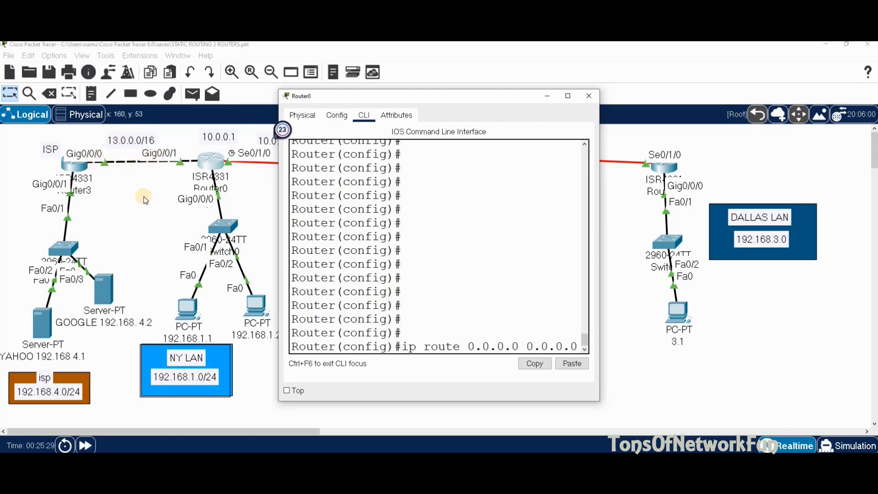
type("13")
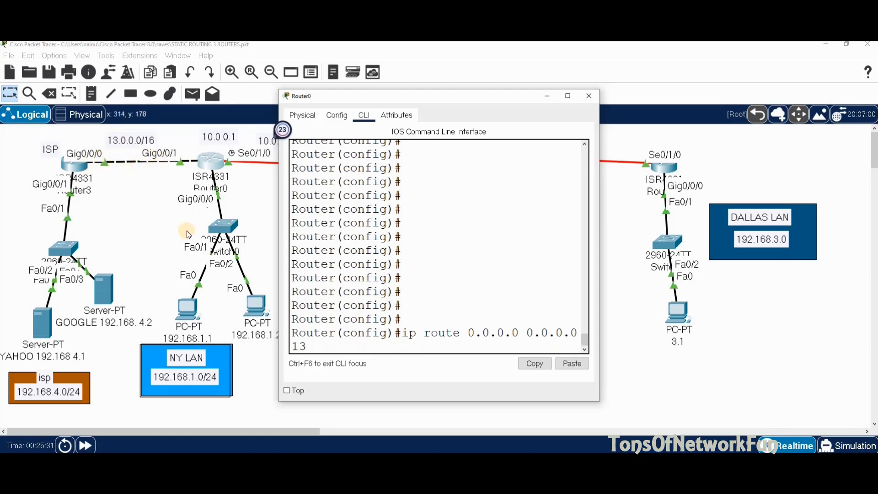
type(".0.0.1")
key("Return")
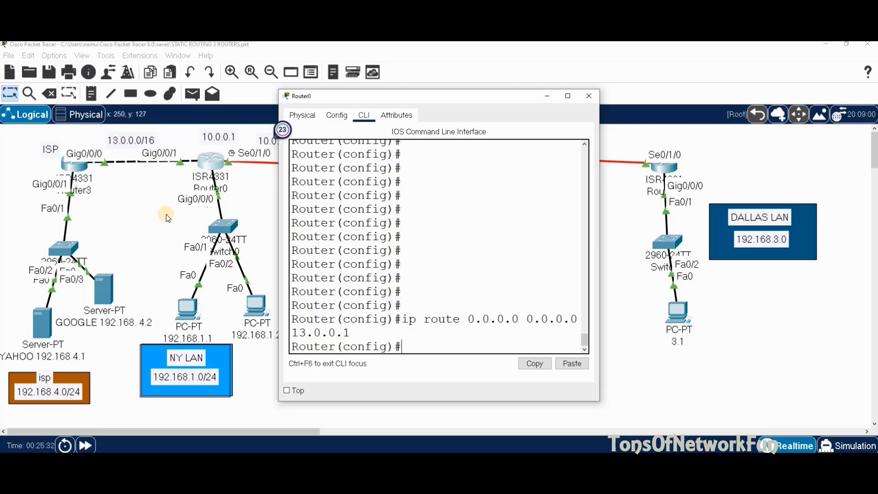
left_click(590, 97)
On Router3, the ISP router, add a static route to 192.168.1.0 255.255.255.0 with next hop 13.0.0.2
left_click(74, 165)
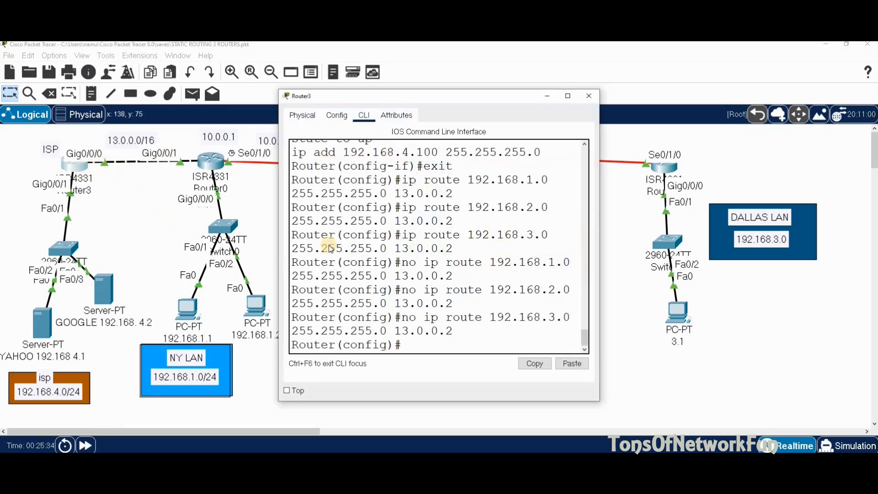
left_click(588, 97)
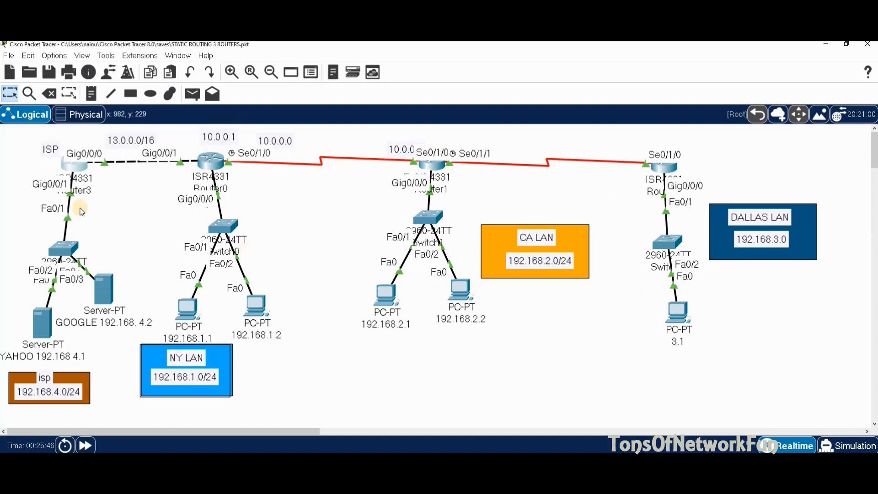
left_click(73, 165)
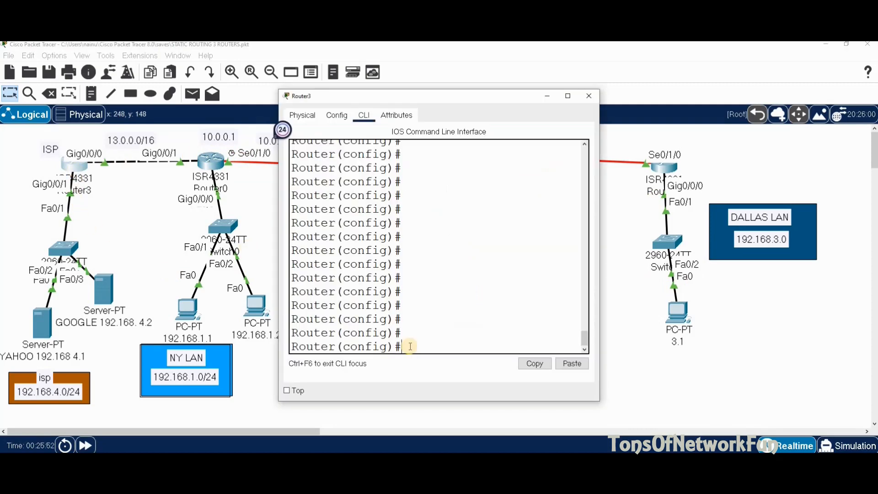
type("ip route 192.168.1.0 255")
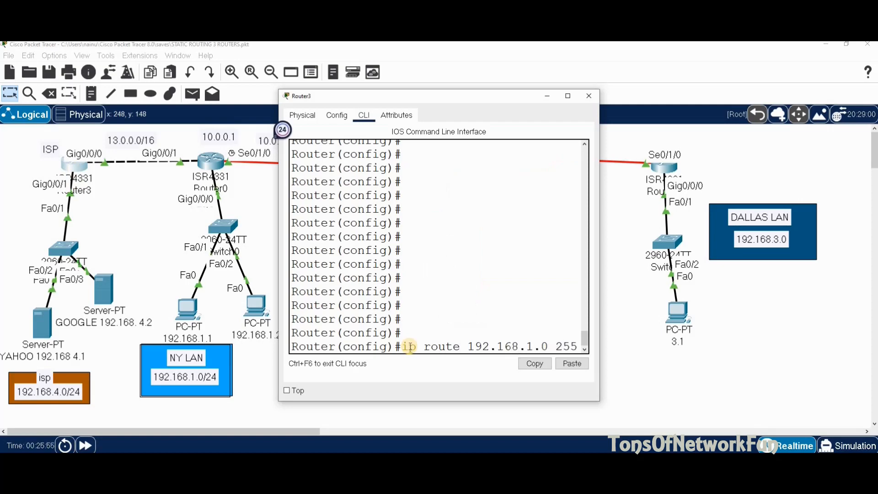
type(".255.255.")
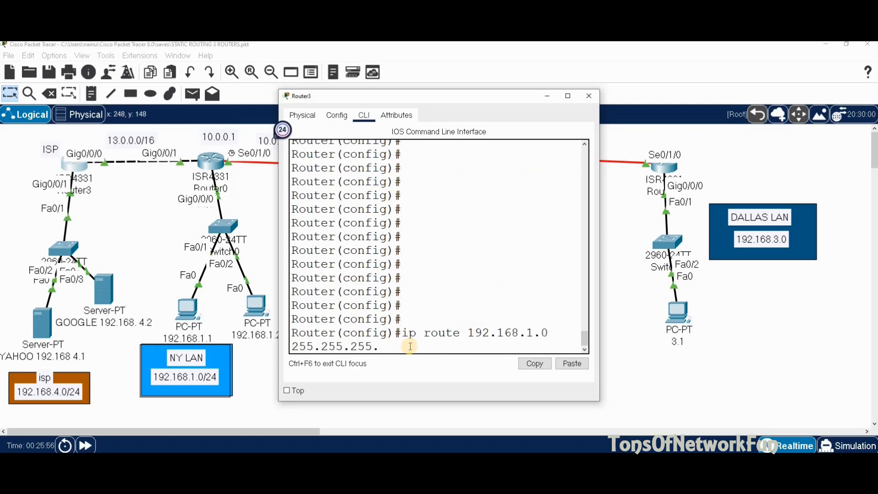
type("0 13.0.0.2")
key("Return")
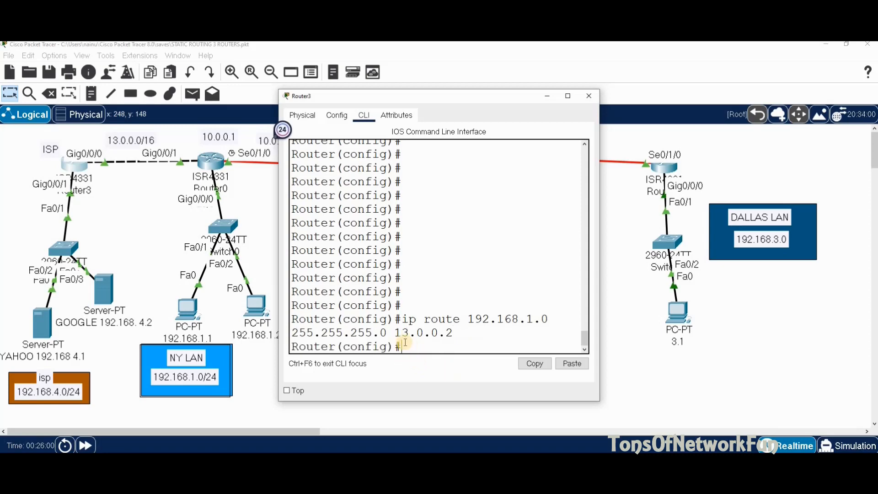
left_click_drag(394, 330, 453, 332)
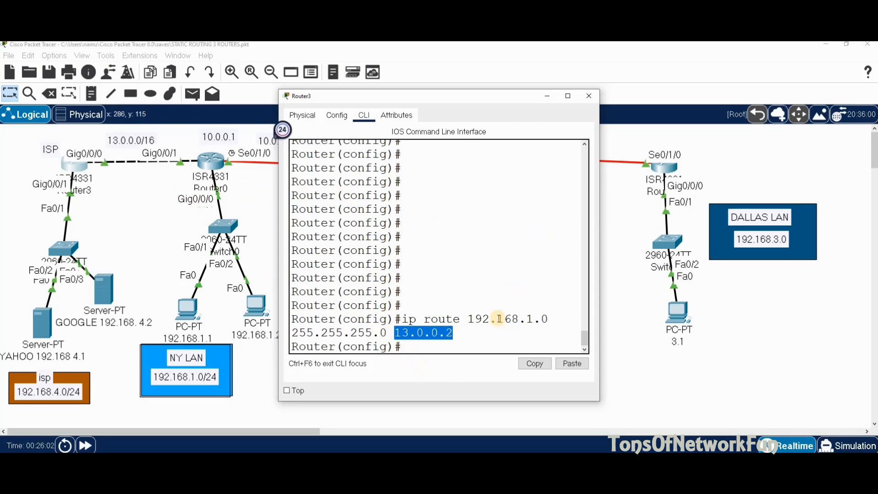
left_click(498, 290)
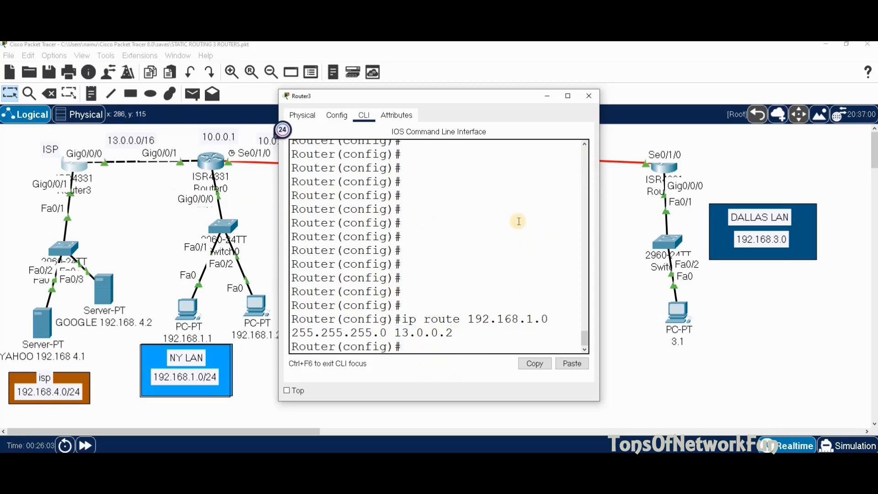
On Router3, add static routes to 192.168.2.0 and 192.168.3.0, both with mask 255.255.255.0 and next hop 13.0.0.2
type("ip route 192.16")
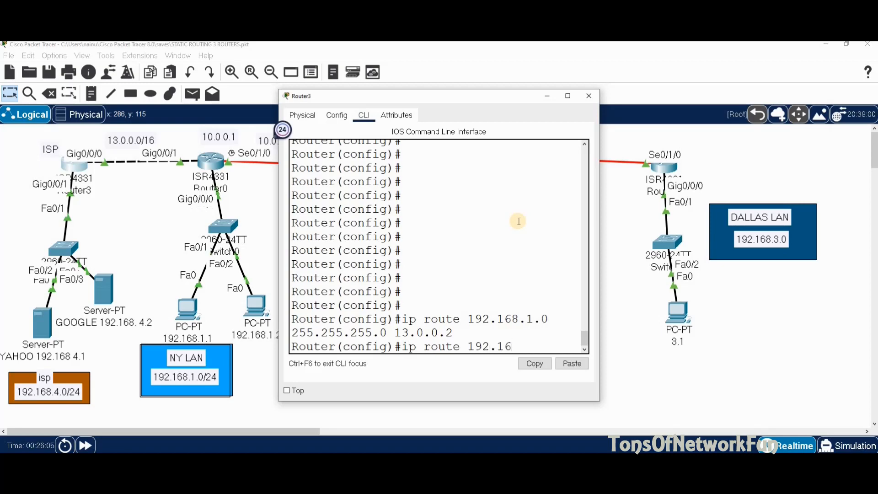
type("8.2.0 255.255.255.0 13.0.0.2")
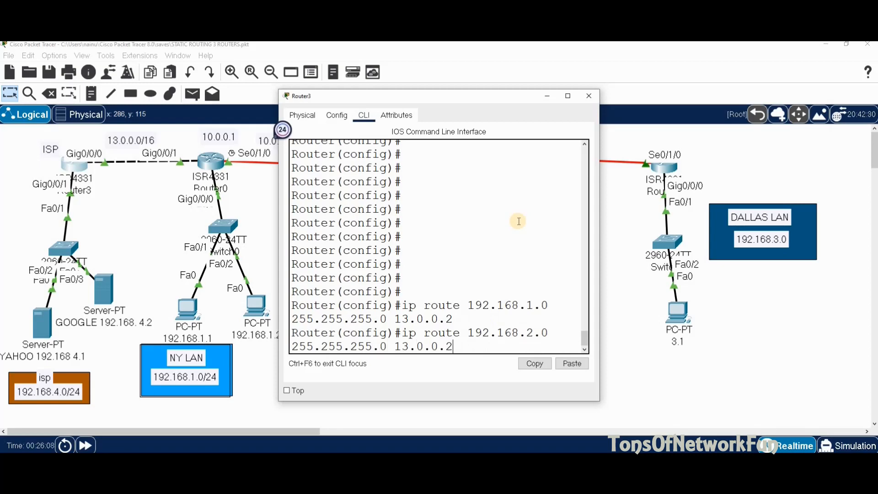
key("Return")
type("ip route 192.")
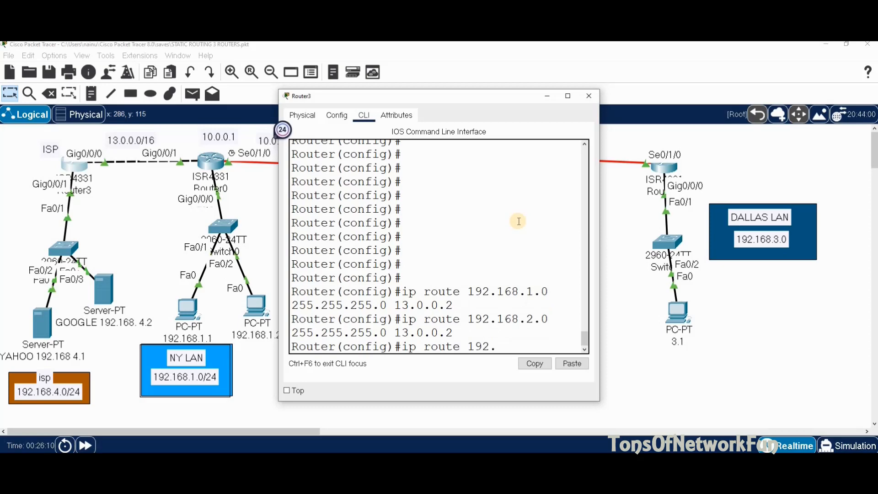
type("168.3.0 255.255.255")
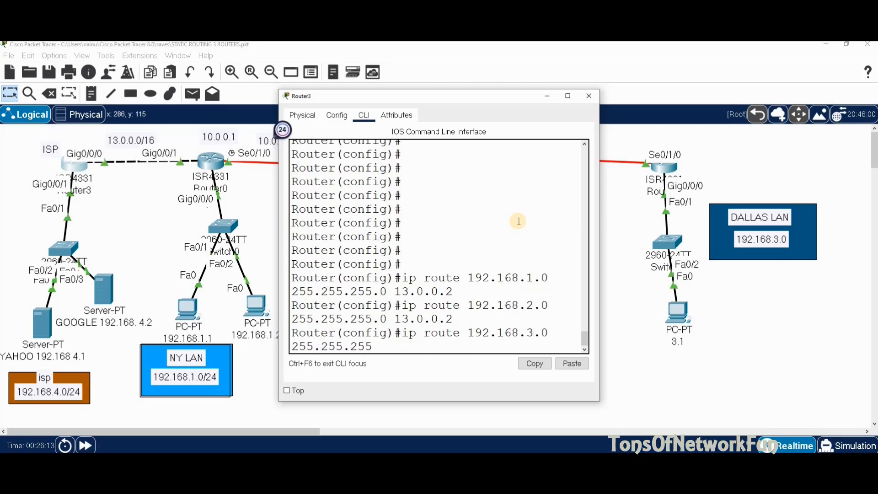
type(".0 13.0.0.2")
key("Return")
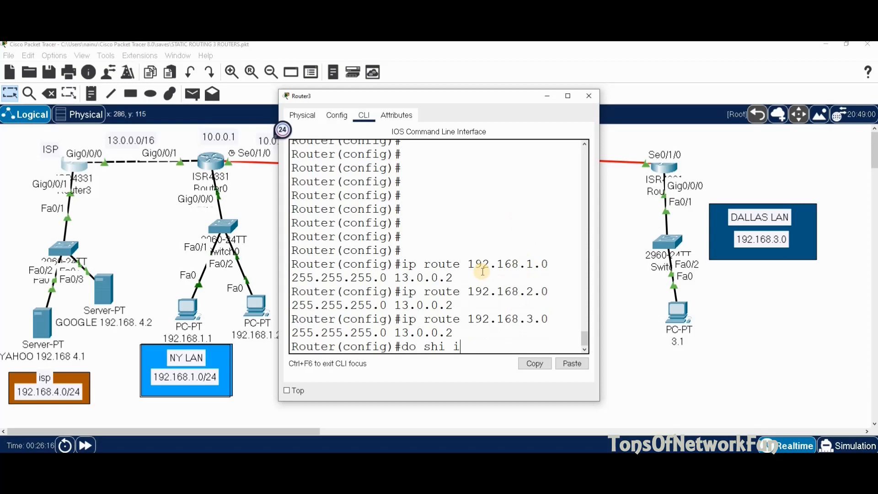
Display Router3's routing table with do sh ip route, highlight the static route entries for the three LANs, and close the router
type("do sh ip route")
key("Return")
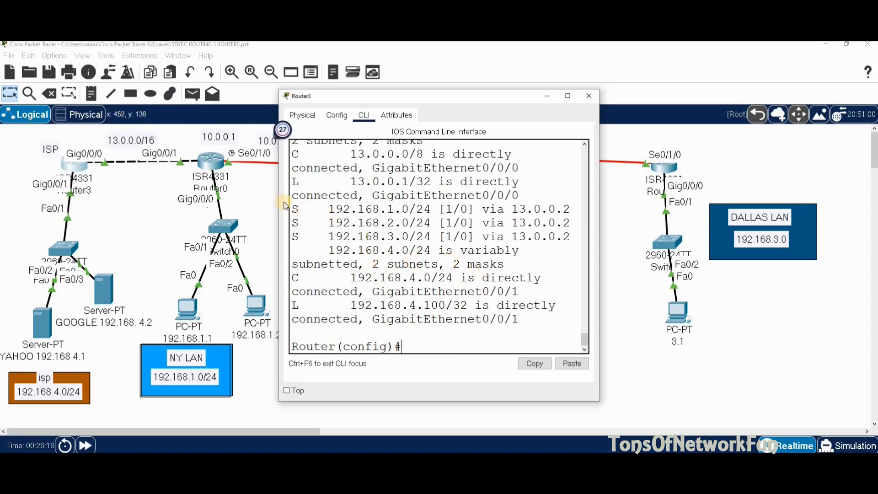
left_click_drag(292, 208, 576, 238)
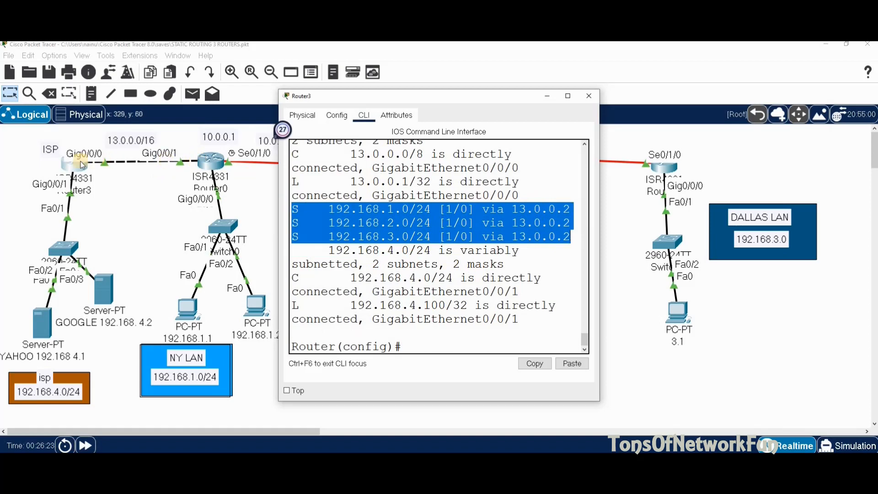
left_click(595, 96)
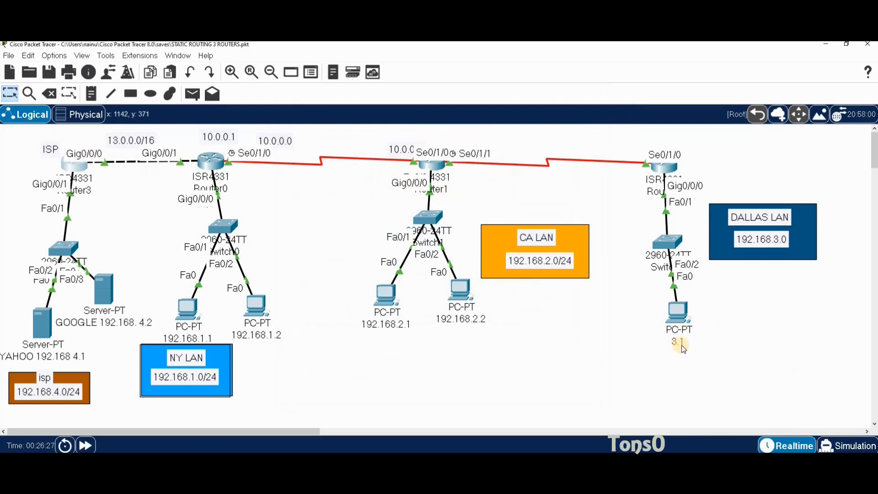
From the Dallas LAN PC 3.1, ping the YAHOO server at 192.168.4.1 at the command prompt and close the PC
mouse_move(682, 341)
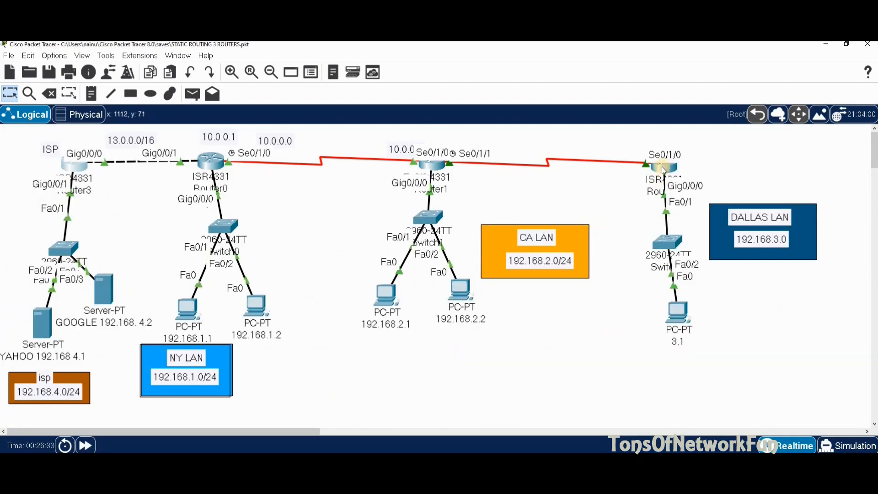
mouse_move(662, 166)
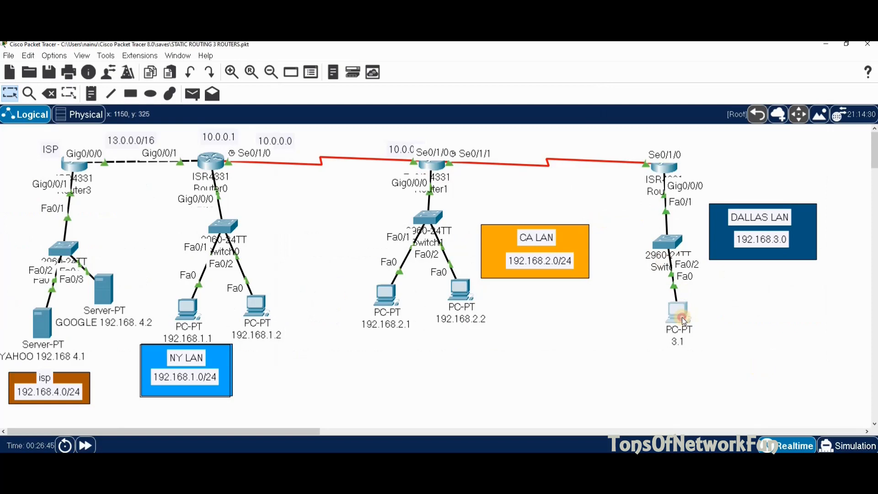
left_click(682, 317)
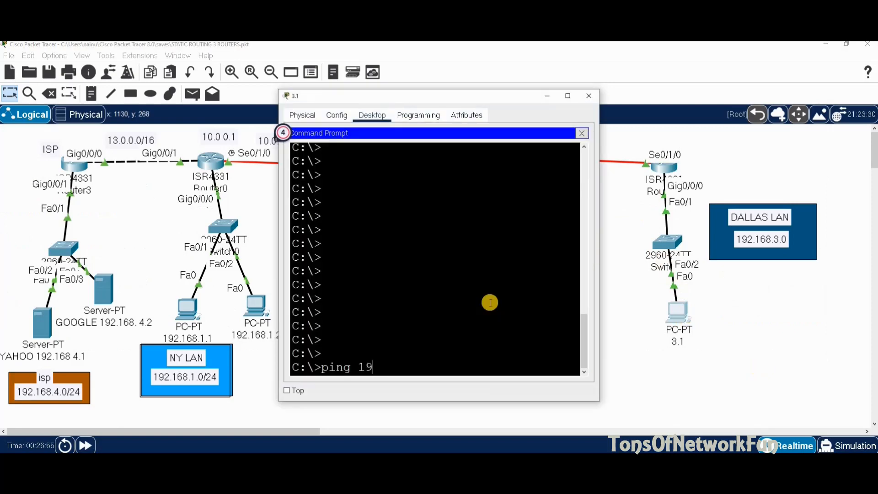
type("2.168.4.1")
key("Return")
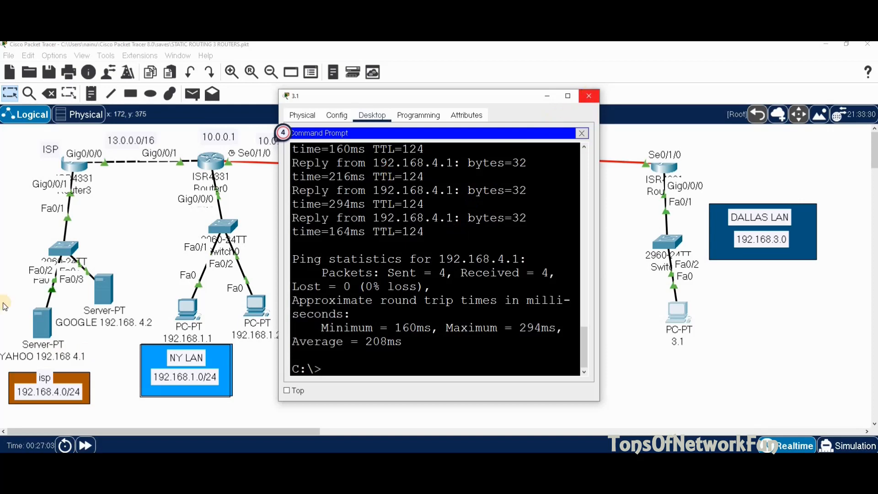
left_click(588, 95)
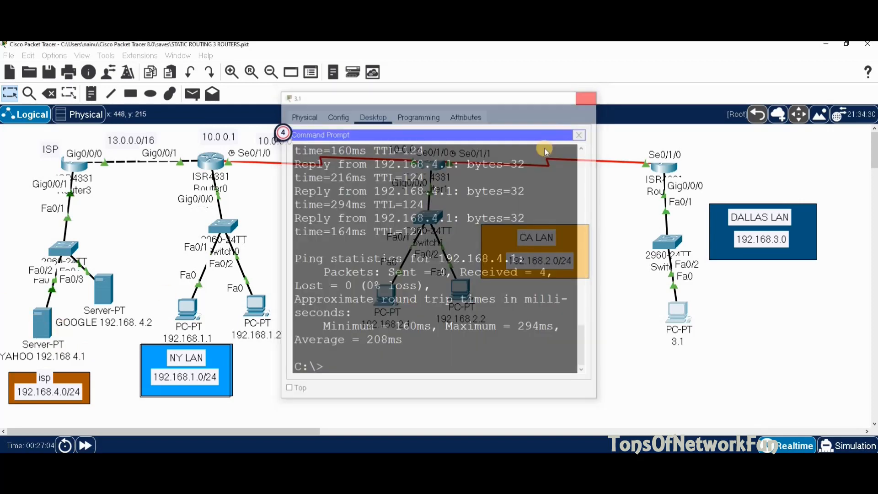
From the CA LAN PC 192.168.2.1, ping the GOOGLE server at 192.168.4.2 at the command prompt and close the PC
left_click(389, 303)
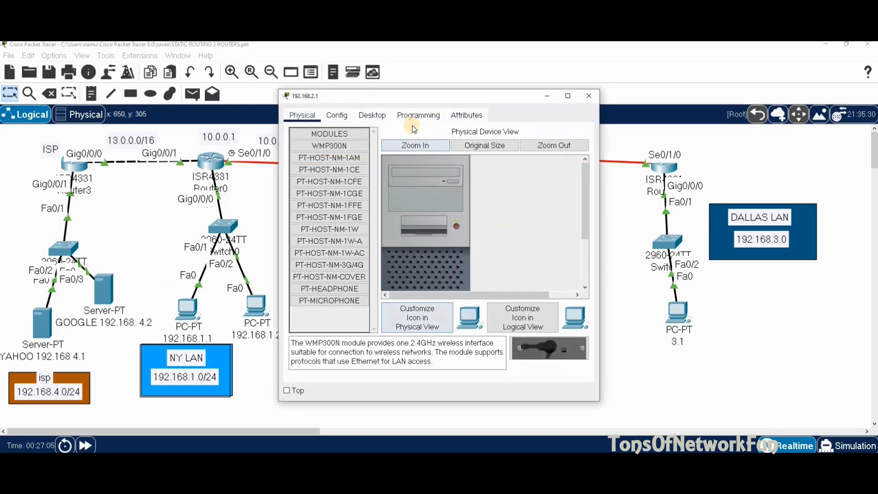
left_click(379, 119)
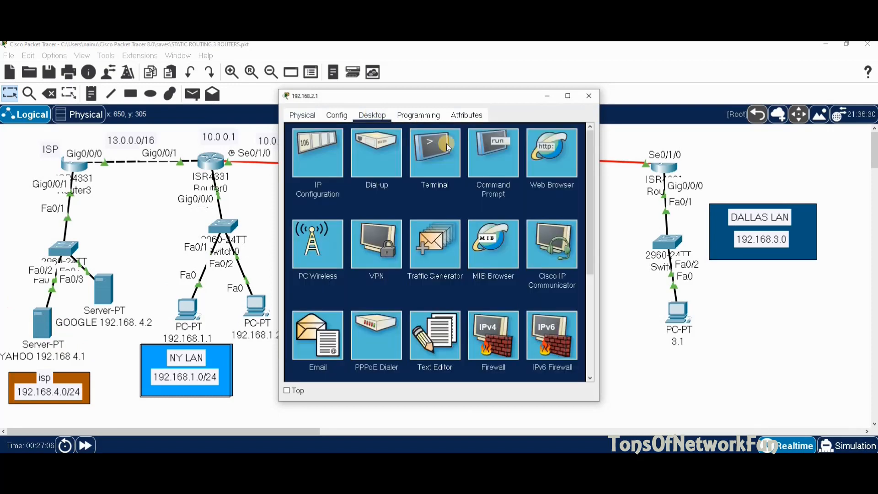
left_click(479, 161)
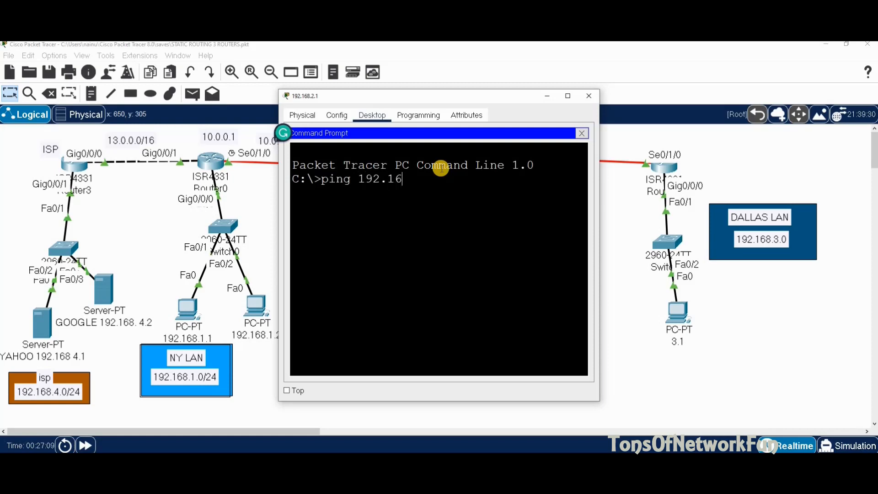
type("ping 192.168.4.2")
key("Return")
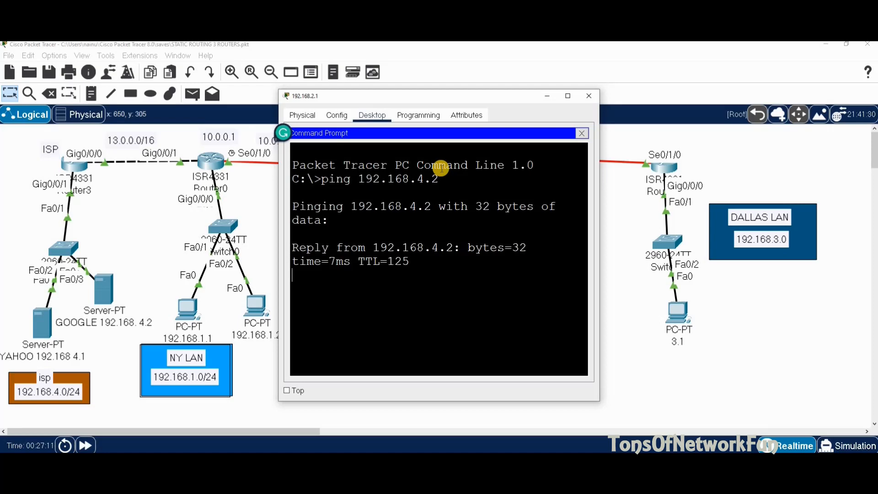
left_click(588, 95)
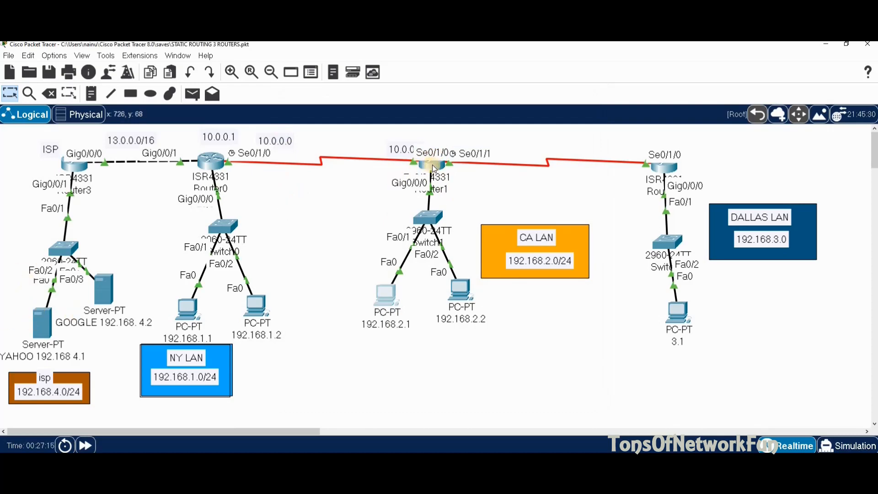
From the NY LAN PC 192.168.1.2, ping the YAHOO server at 192.168.4.1 at the command prompt and close the PC
mouse_move(434, 168)
left_click(267, 311)
left_click(373, 116)
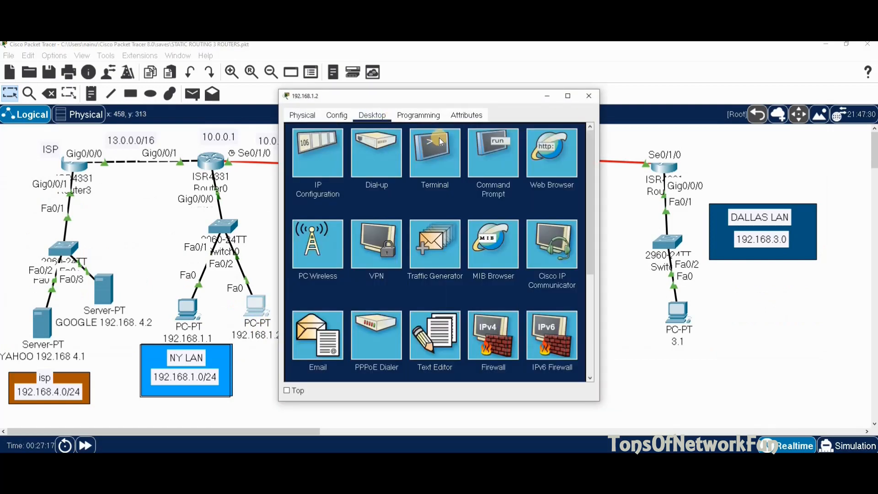
left_click(481, 153)
type("pin")
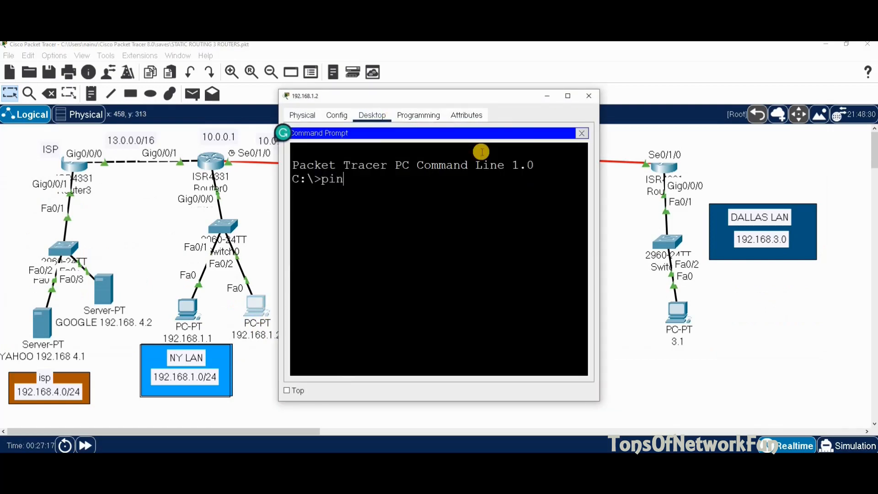
type("g 192.168.4.1")
key("Return")
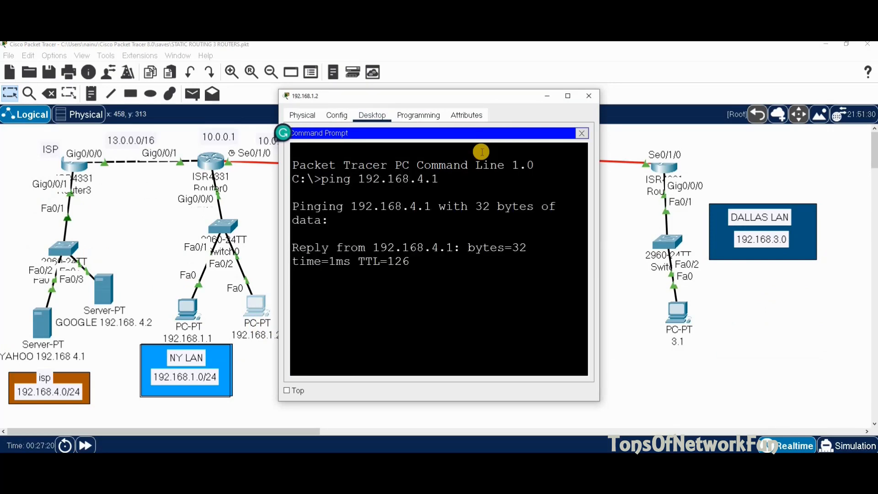
left_click(590, 97)
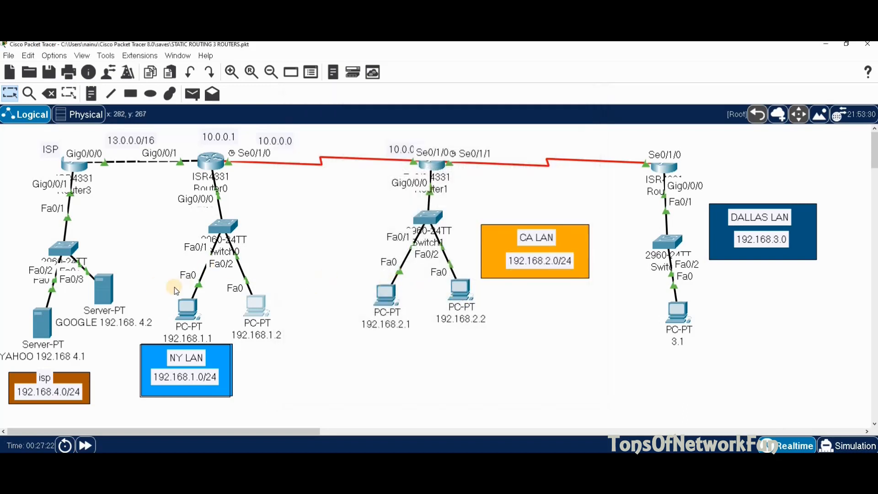